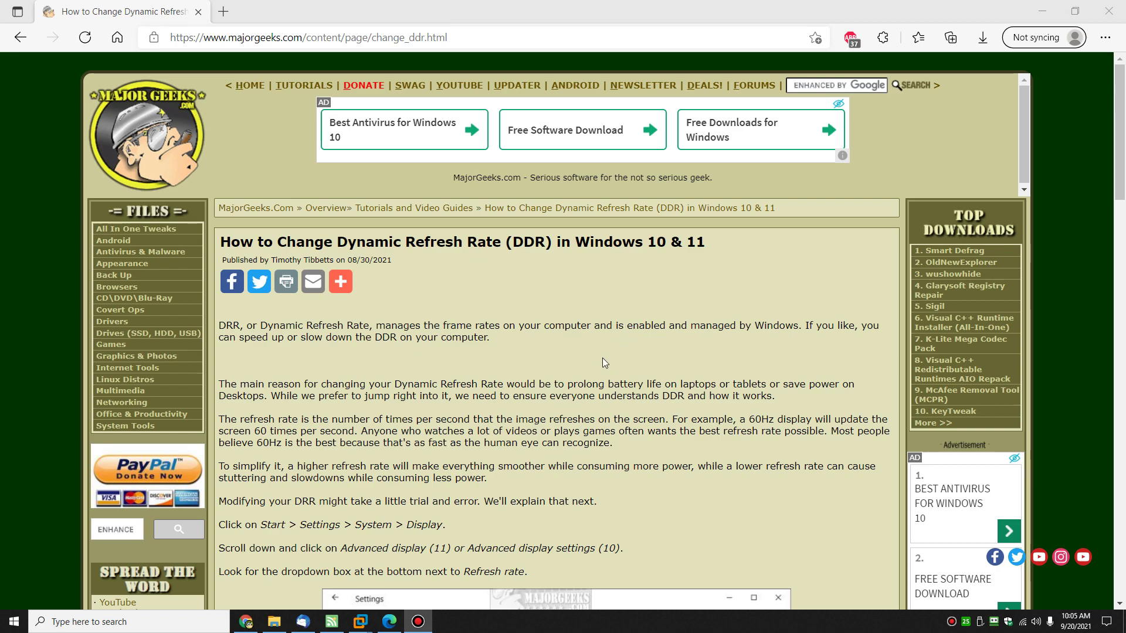
Step: Scroll the MajorGeeks article to the Start > Settings > System > Display refresh-rate steps and screenshot
scroll(603, 358, down, 3)
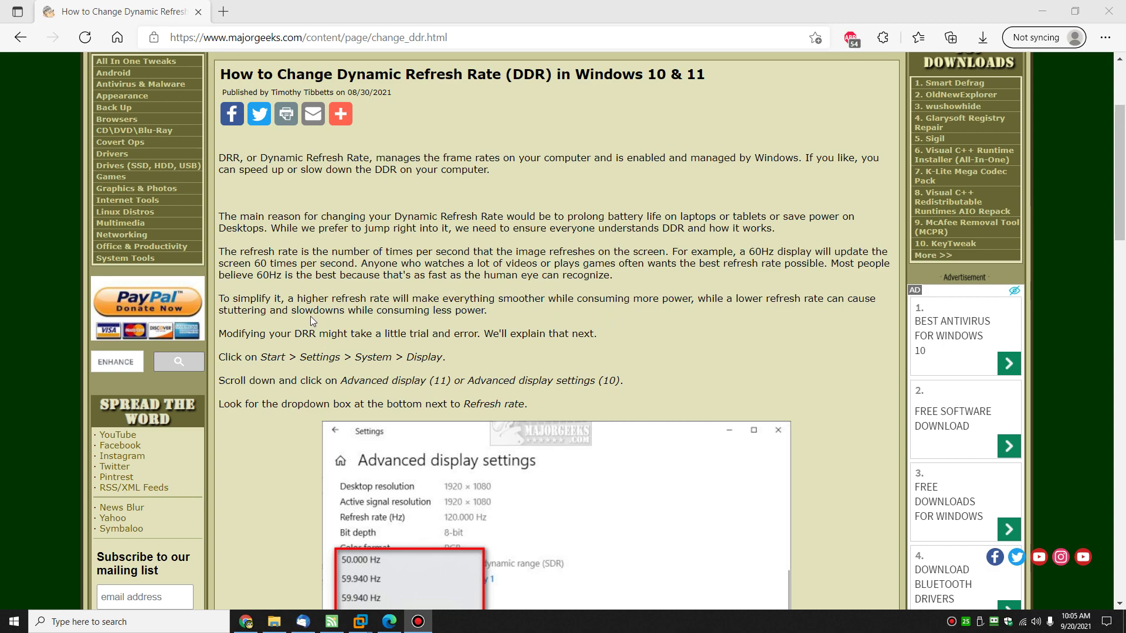
scroll(457, 299, down, 1)
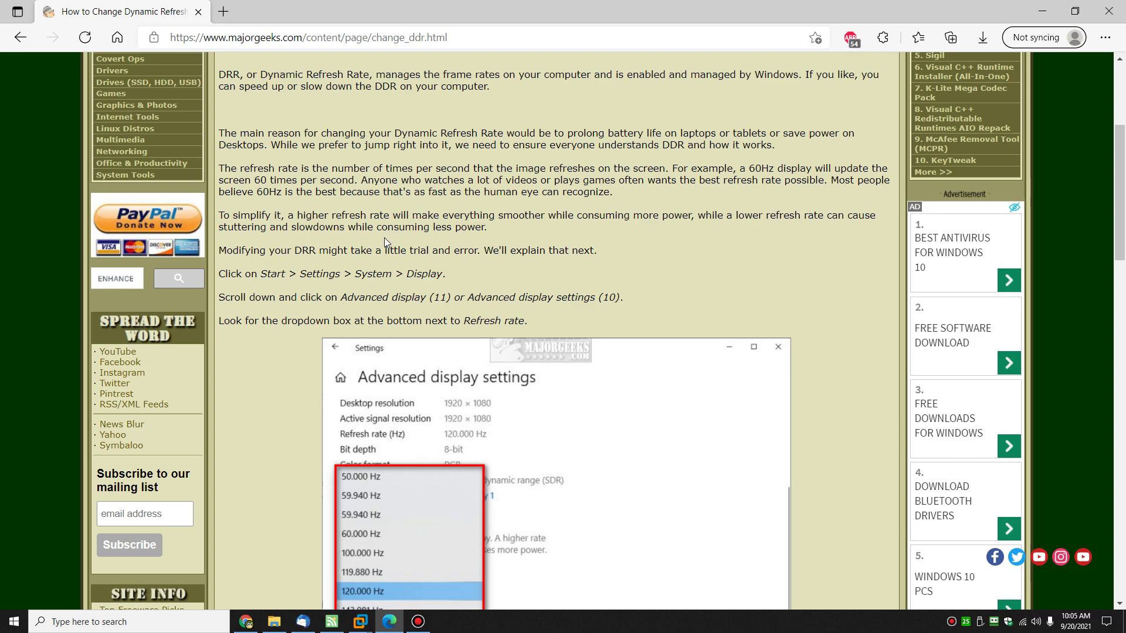
scroll(295, 317, down, 3)
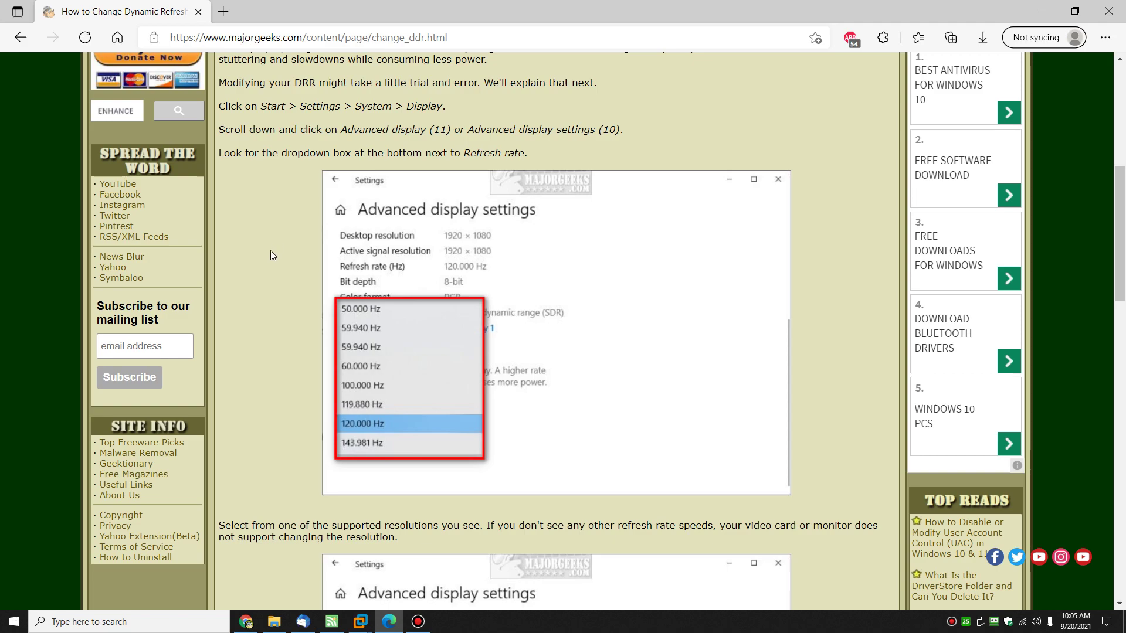
scroll(282, 243, down, 7)
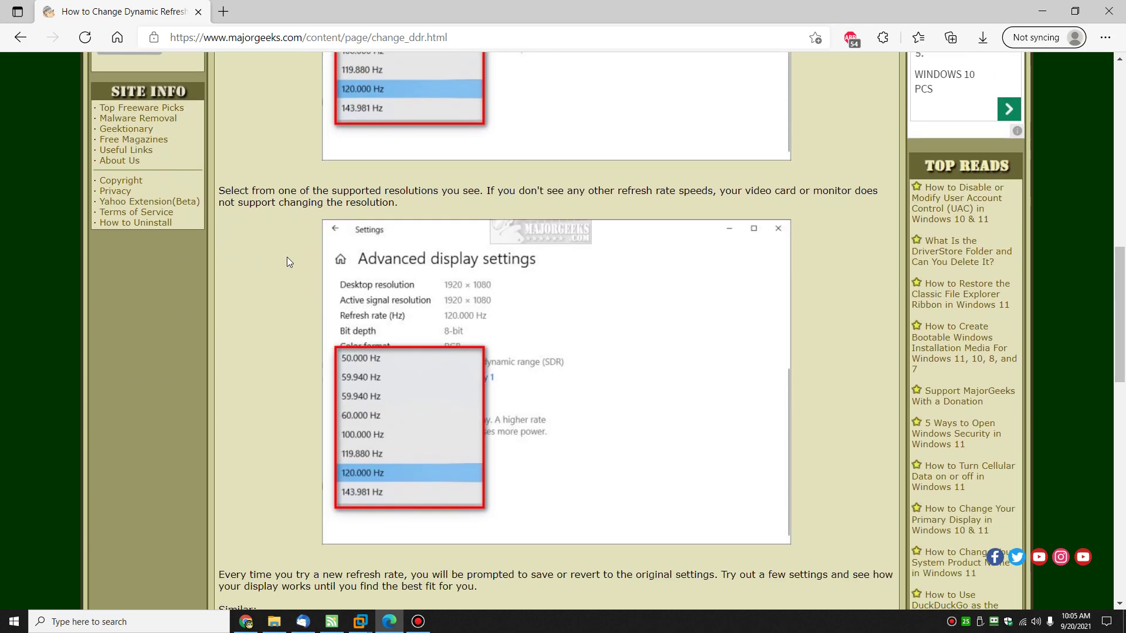
scroll(289, 258, up, 7)
scroll(289, 258, up, 1)
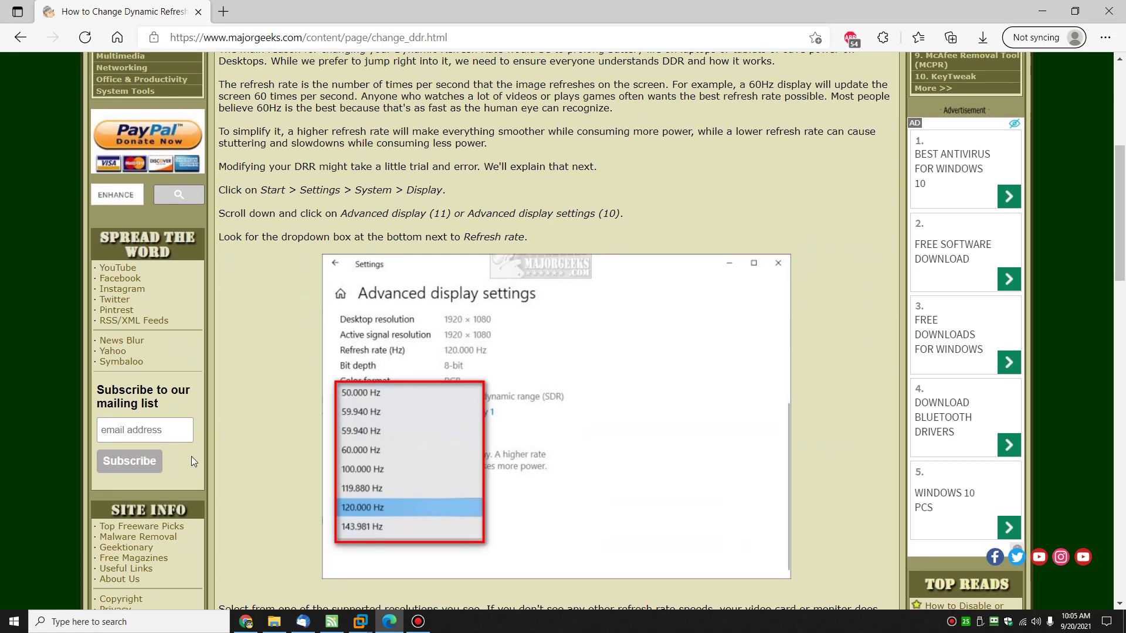
Step: Go to Settings > System > Display and open Advanced display settings for Display 2 (HP X24c)
click(8, 626)
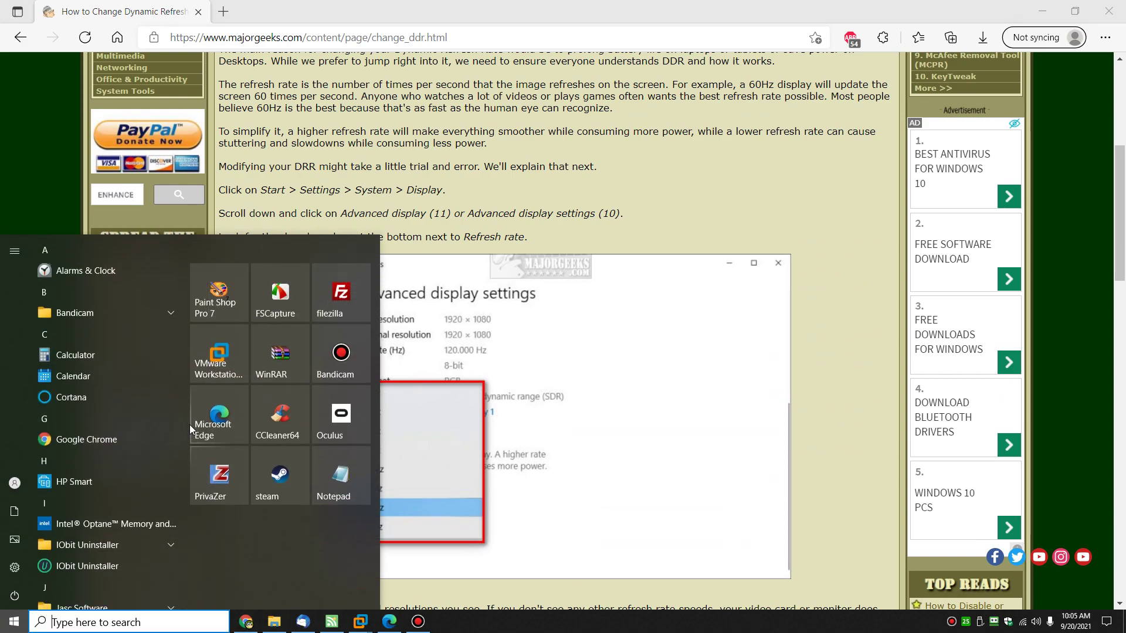
click(15, 566)
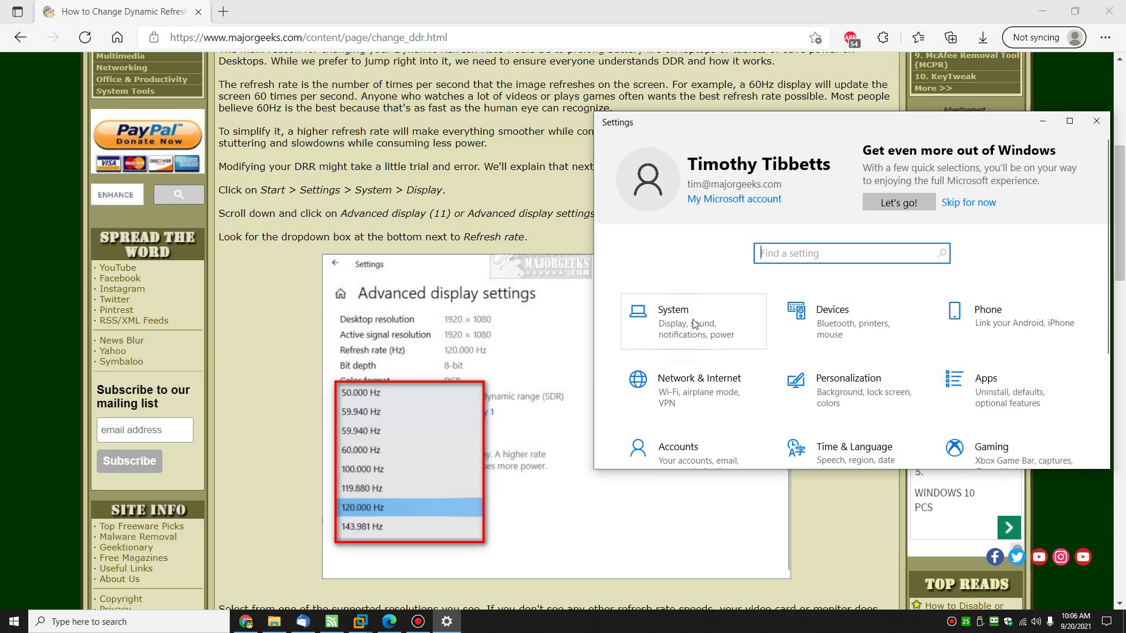
click(697, 322)
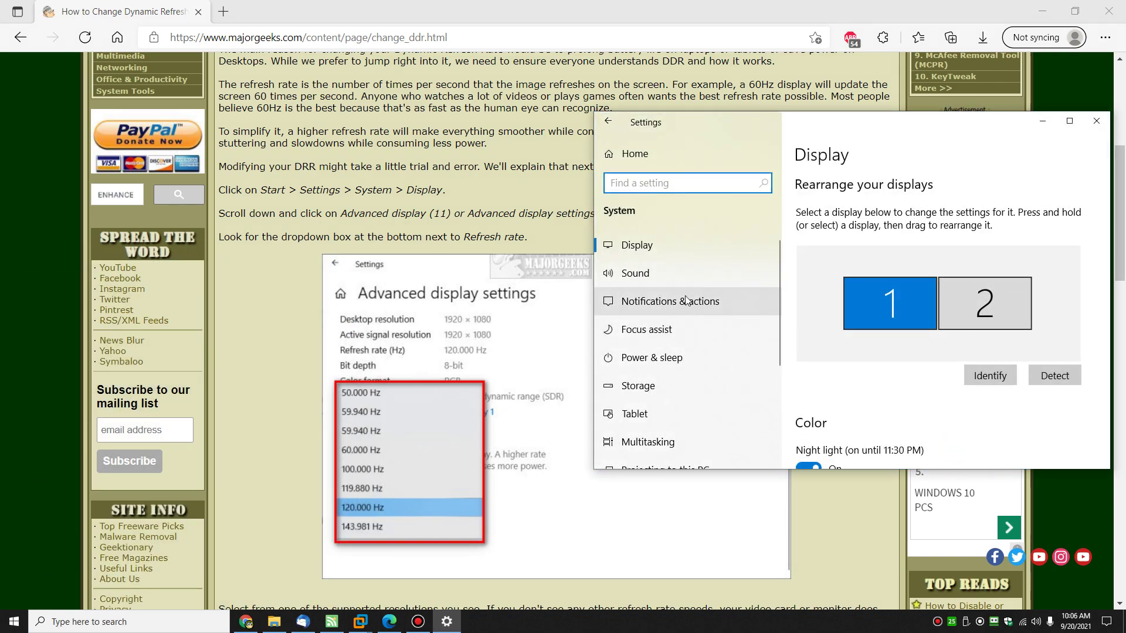
click(679, 244)
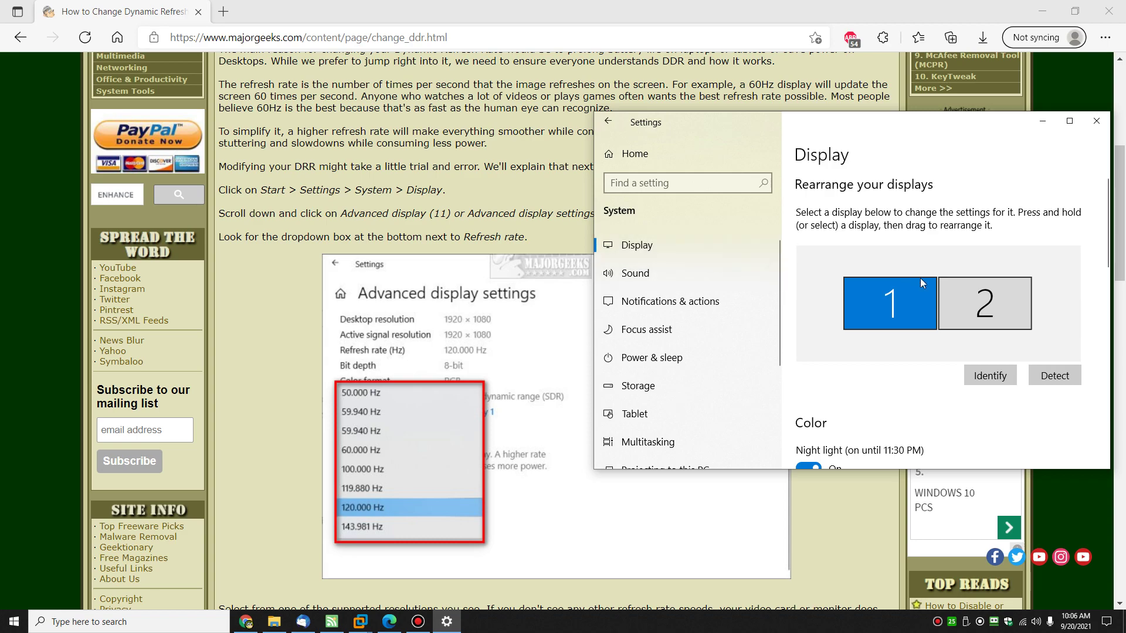
scroll(892, 302, down, 3)
scroll(892, 302, down, 9)
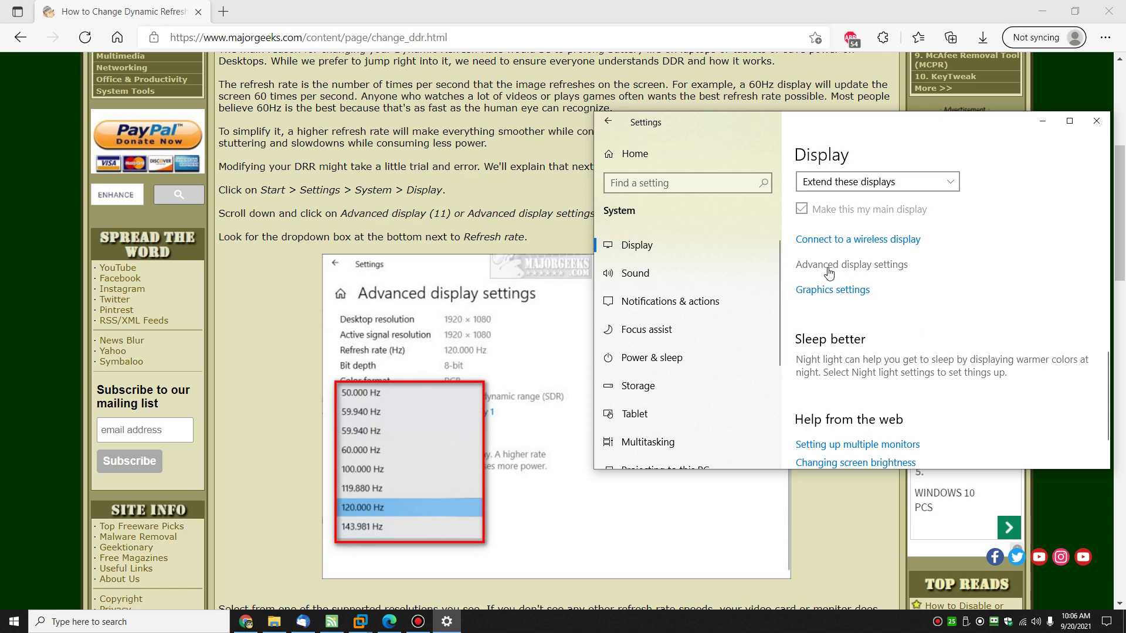
click(864, 268)
Step: Review Display 2's refresh rates (50.000 to 143.981 Hz), leaving it at 60.000 Hz
scroll(518, 286, down, 7)
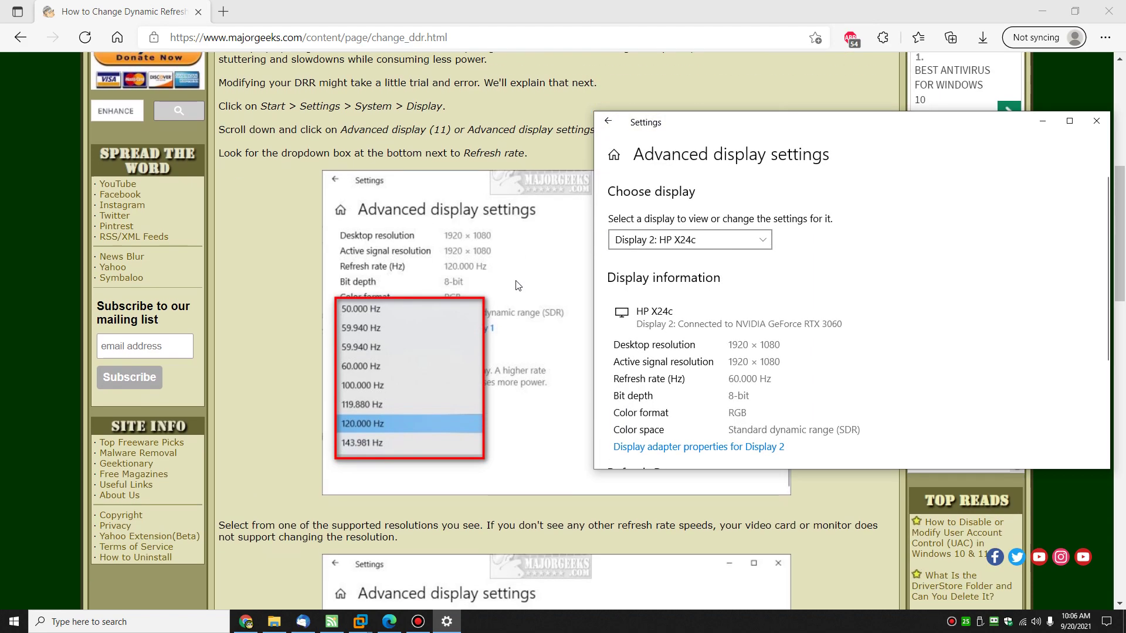
scroll(518, 286, down, 1)
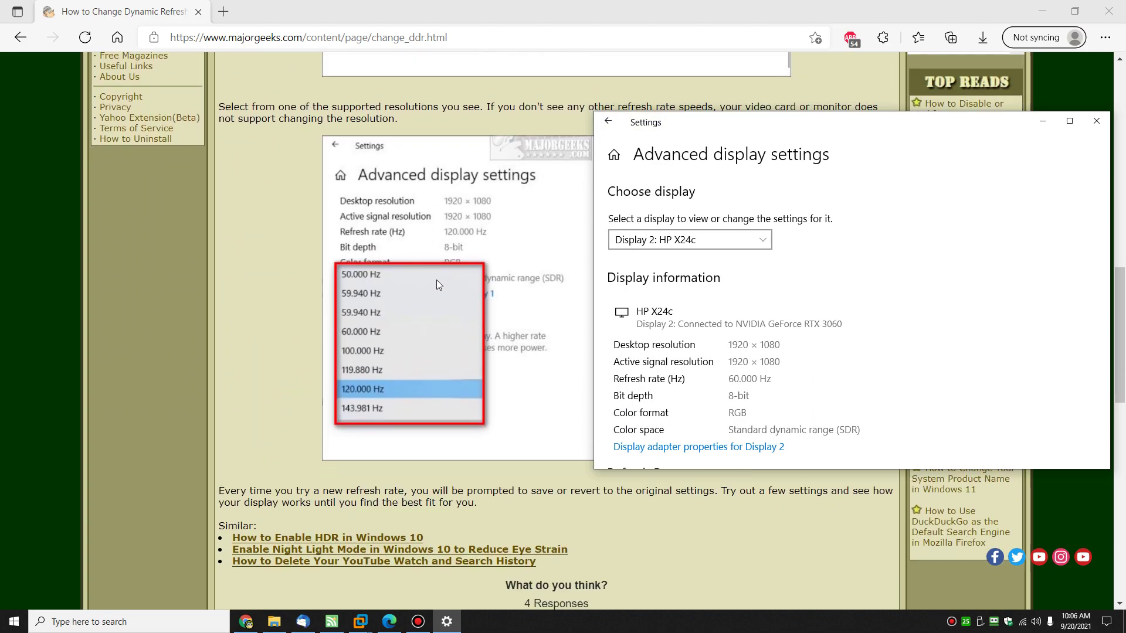
scroll(692, 290, down, 1)
scroll(691, 291, down, 3)
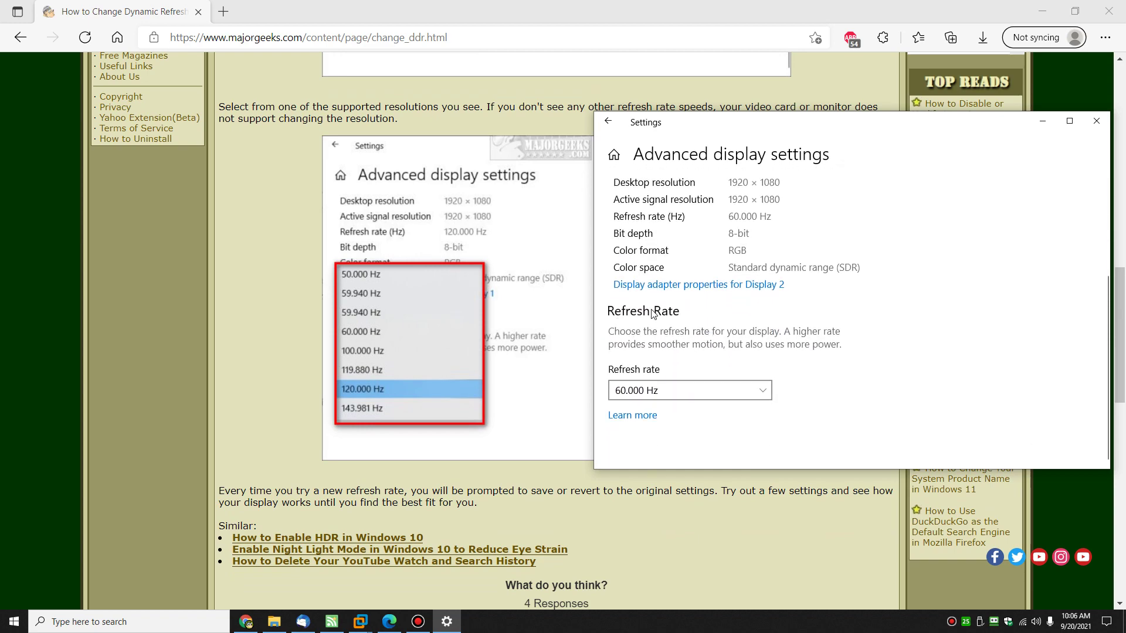
click(718, 389)
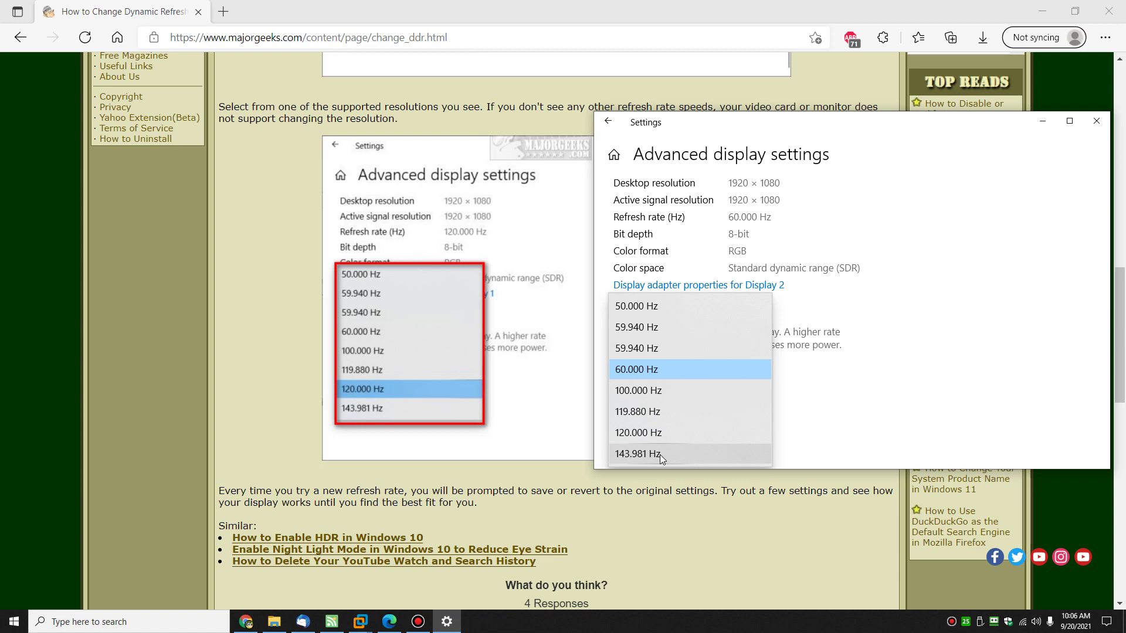
click(689, 376)
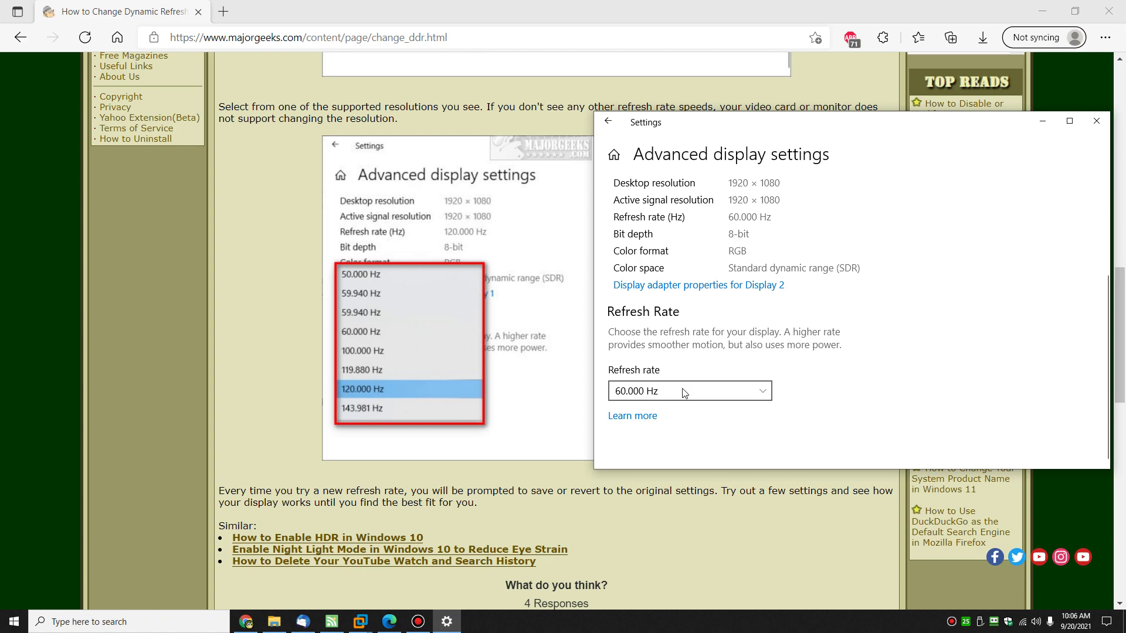
click(684, 392)
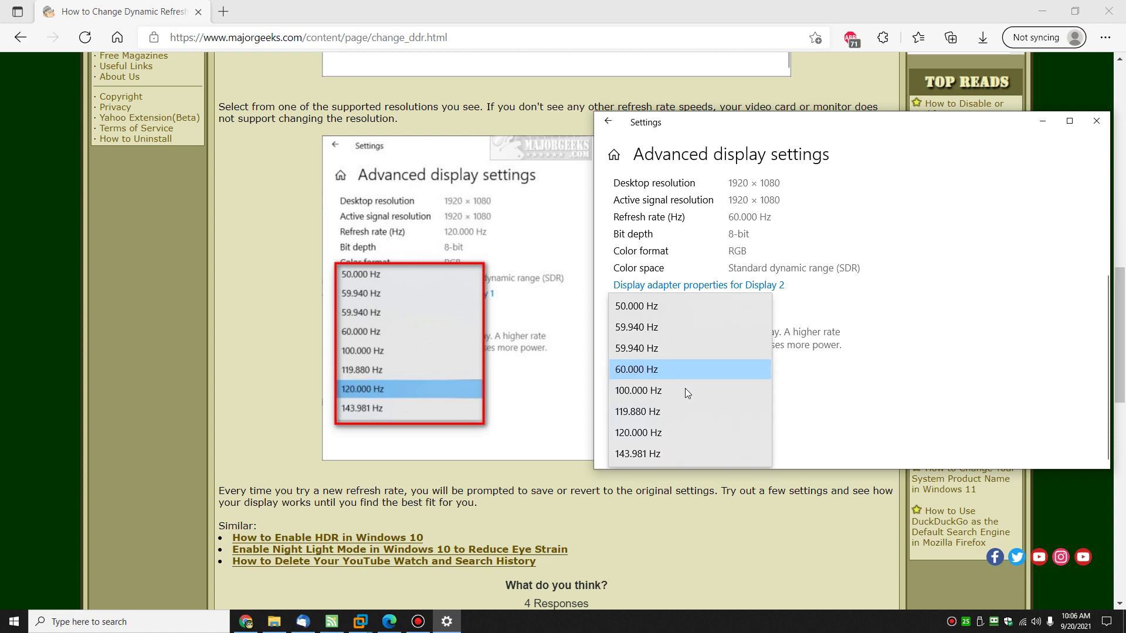
click(729, 376)
click(733, 398)
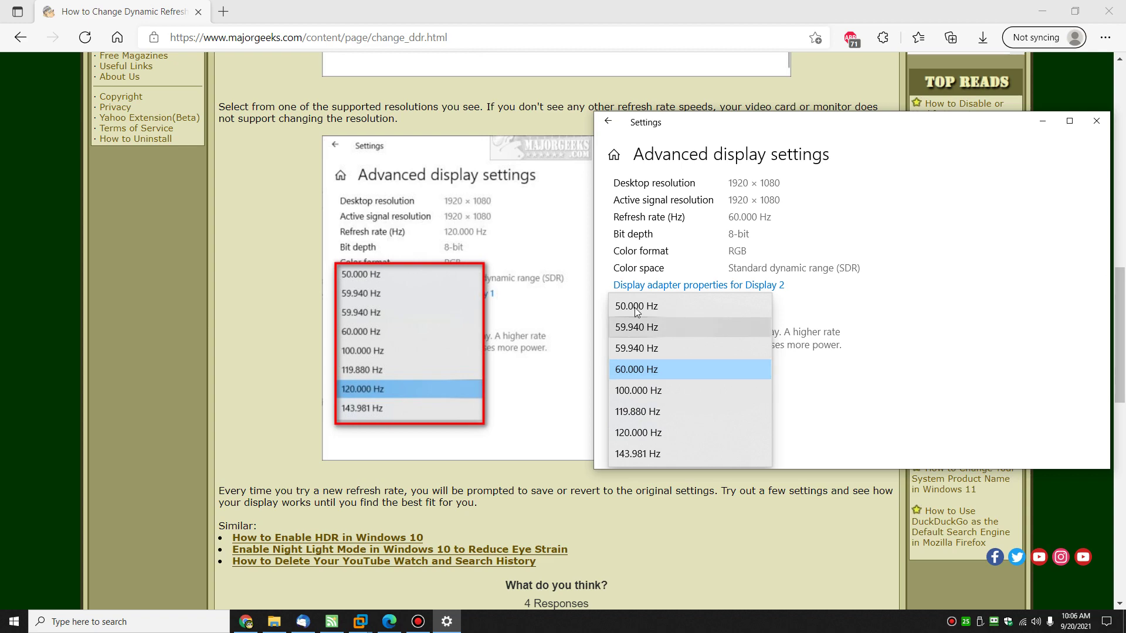
drag(623, 327, 595, 318)
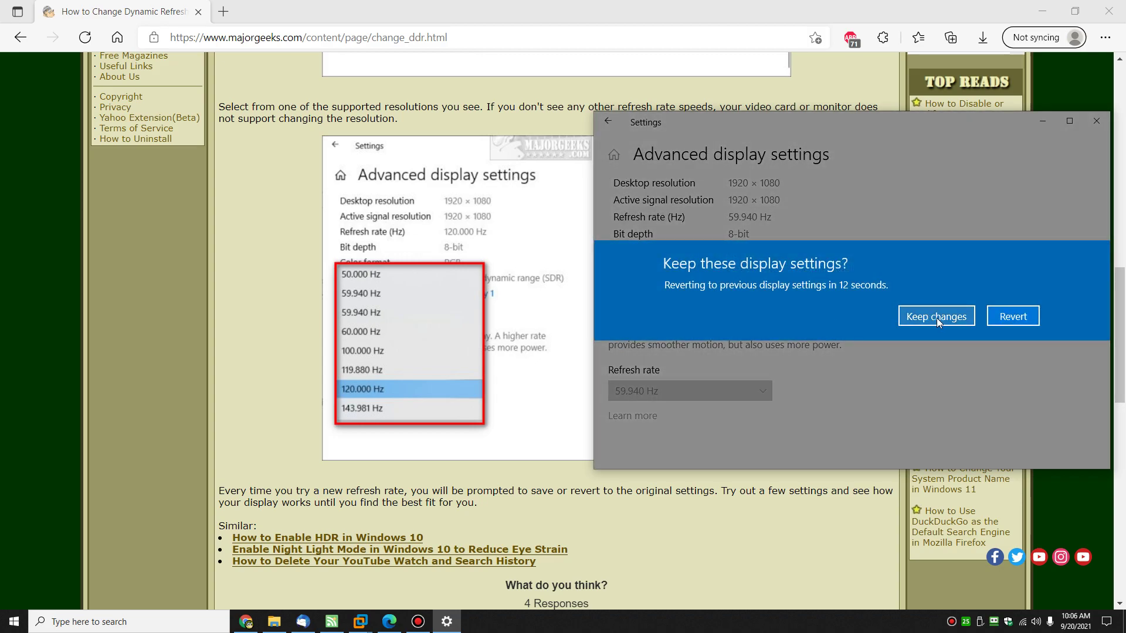
click(1011, 318)
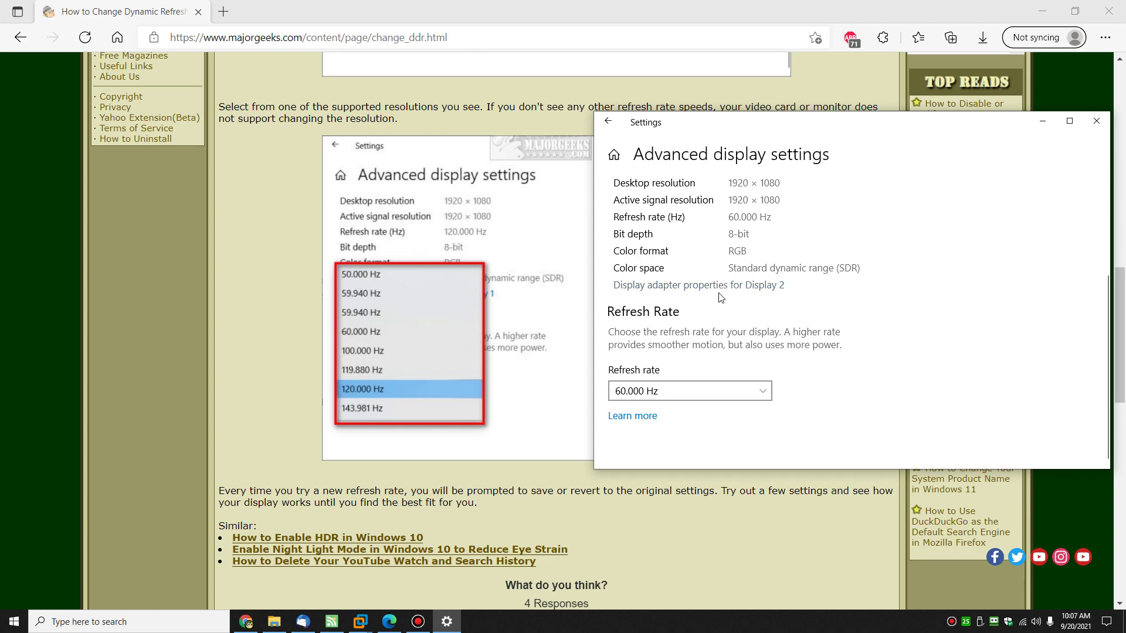
click(680, 391)
click(675, 347)
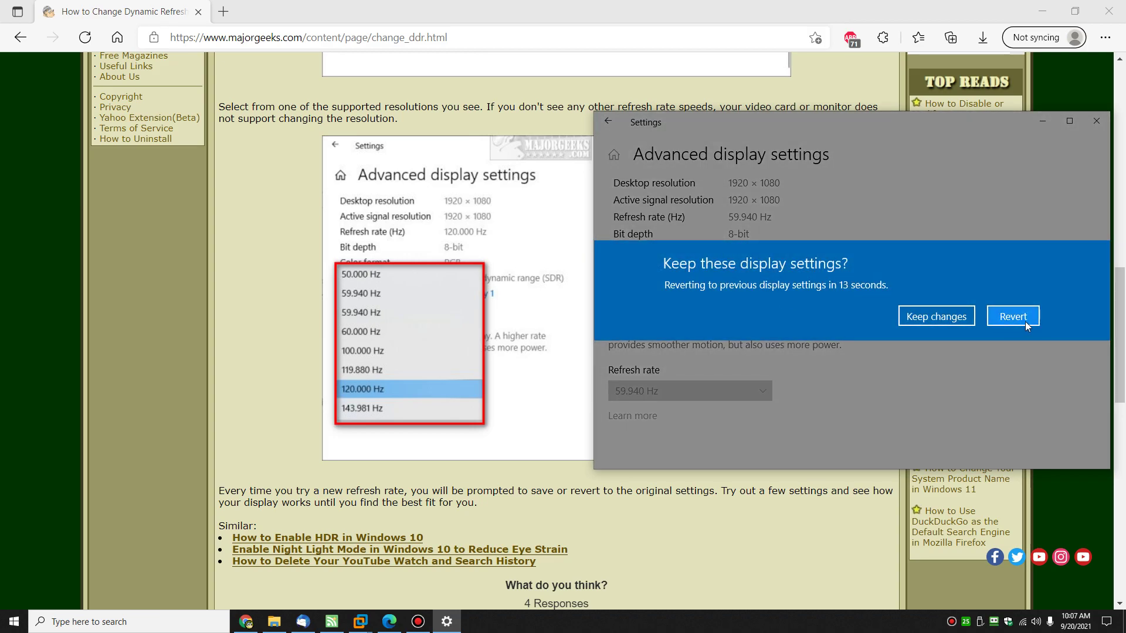
click(961, 313)
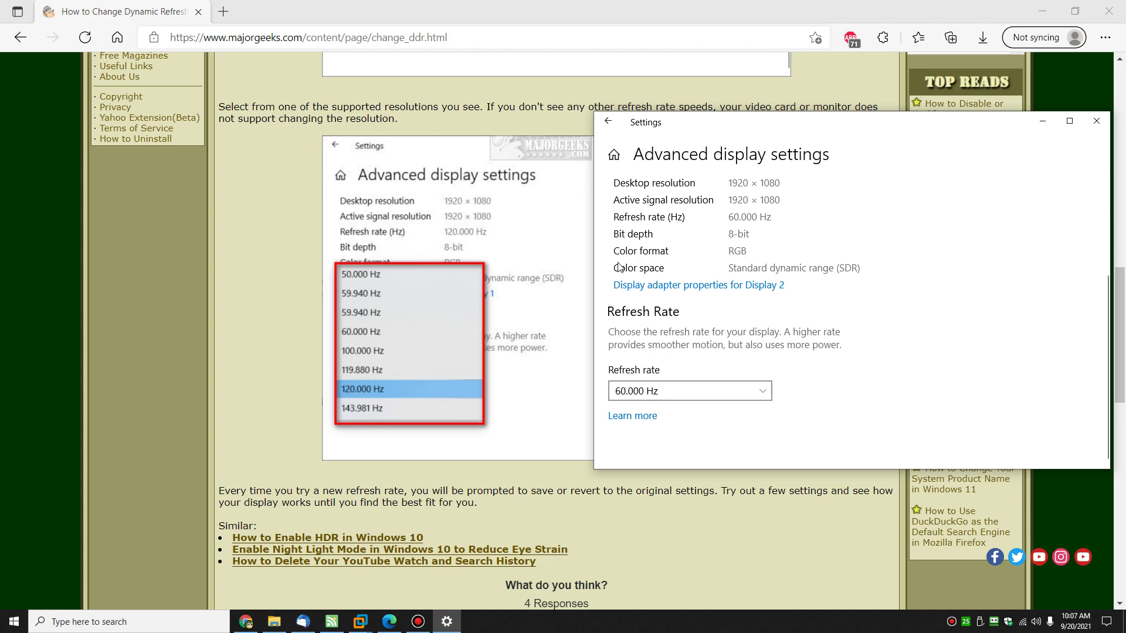
Step: Switch Display 2's refresh rate from 60.000 Hz to 100.000 Hz and confirm Keep changes
click(684, 390)
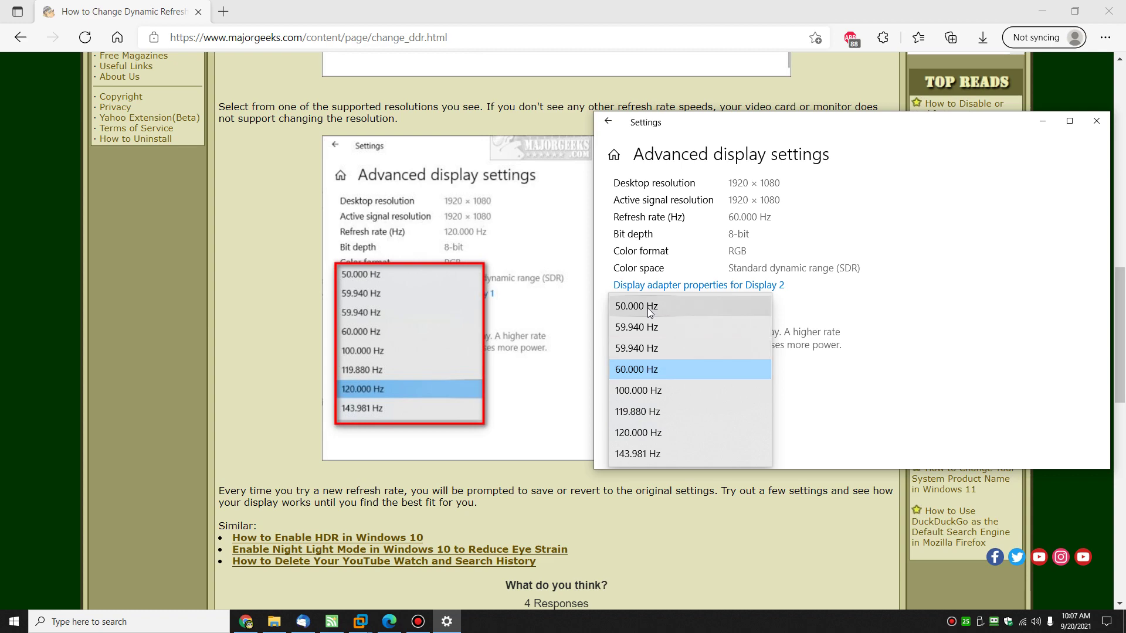
click(675, 370)
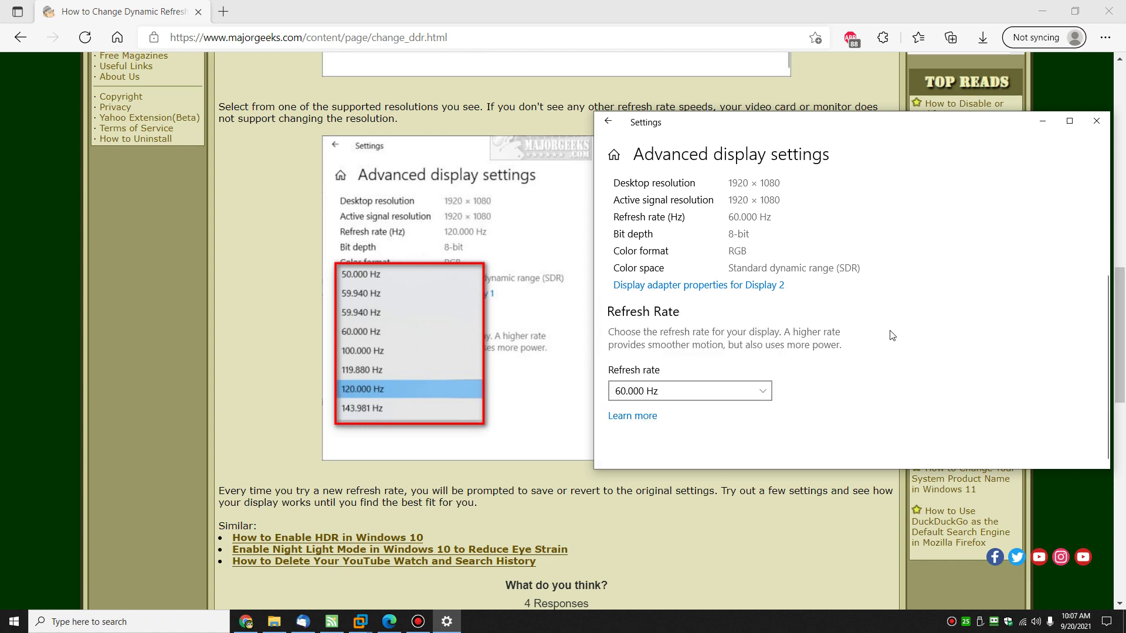
click(698, 386)
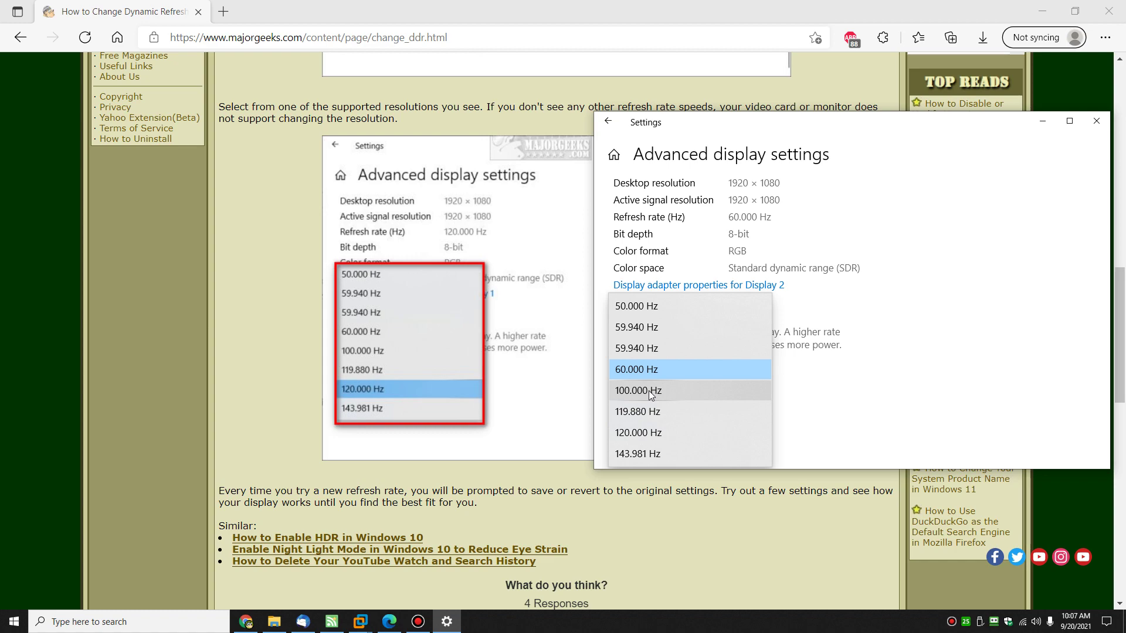
click(913, 342)
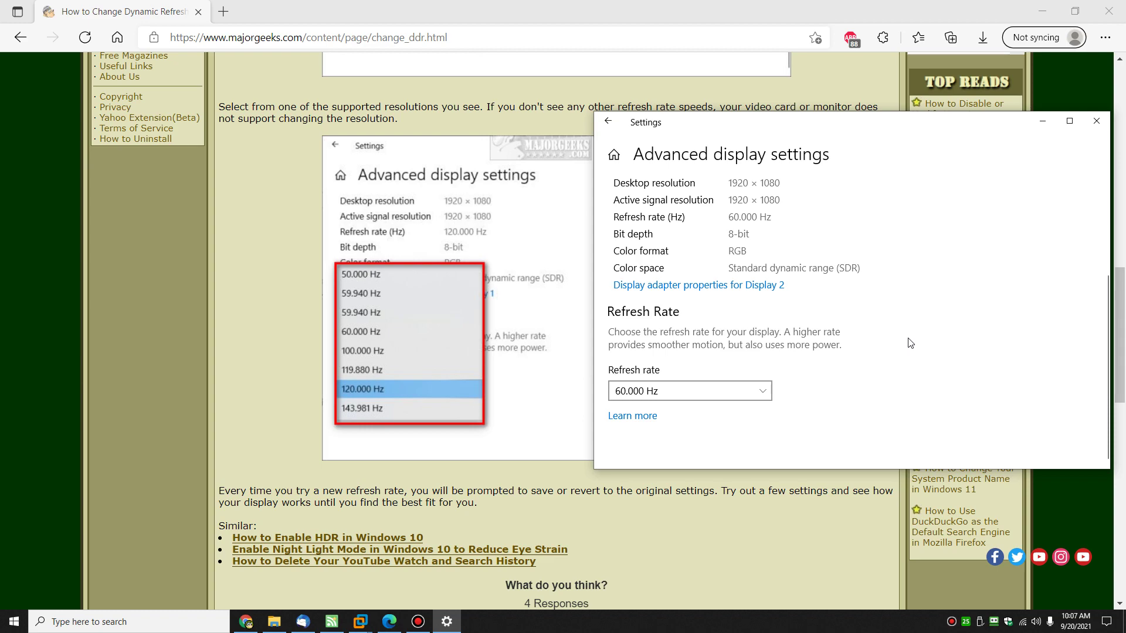
click(706, 389)
click(684, 392)
click(938, 316)
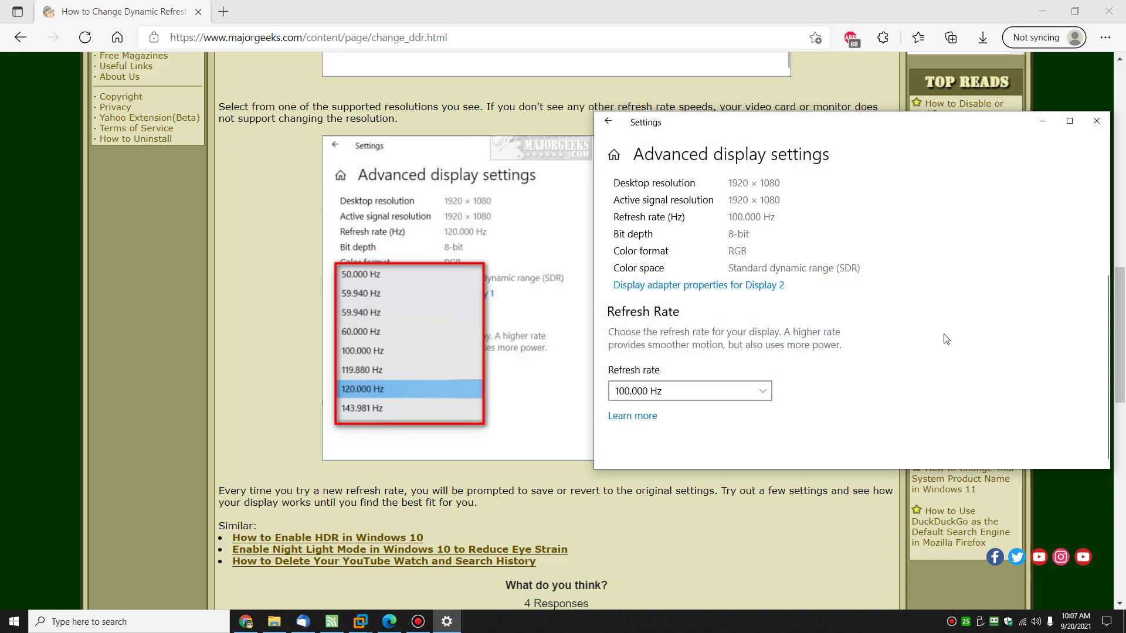
Step: Close the Settings window and scroll the MajorGeeks article back up to its title
click(1096, 123)
scroll(633, 276, up, 5)
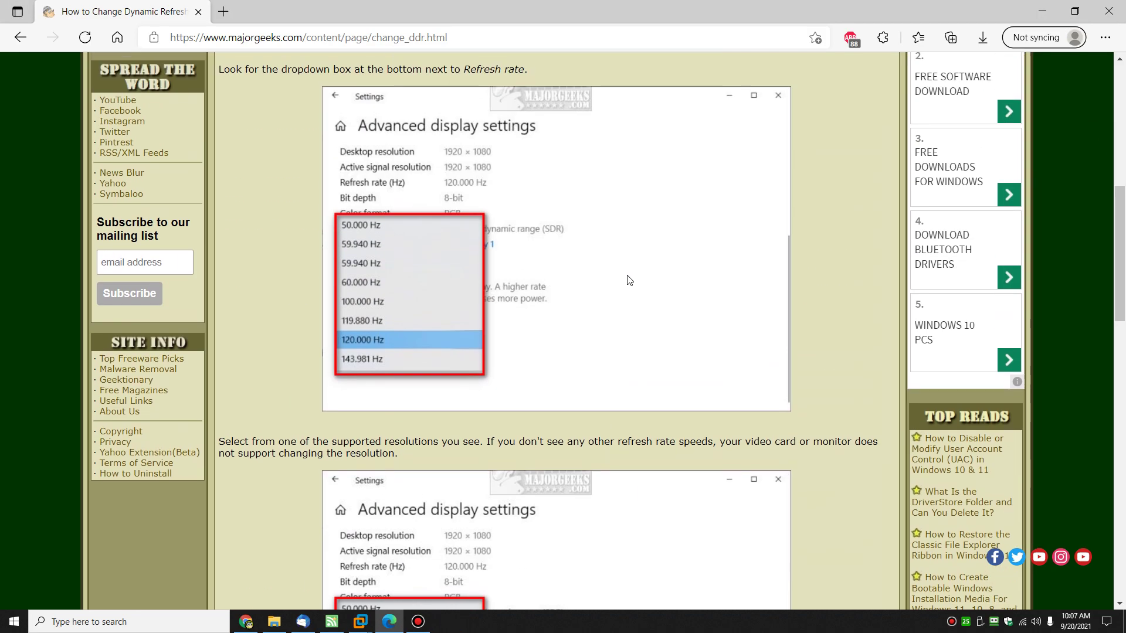
scroll(628, 280, up, 6)
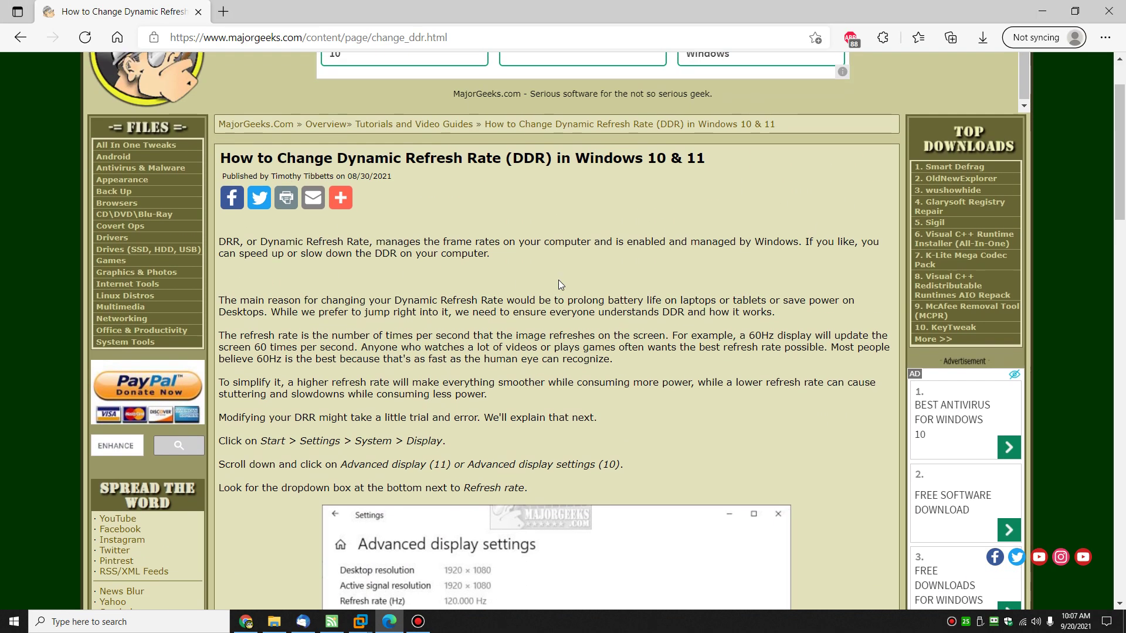